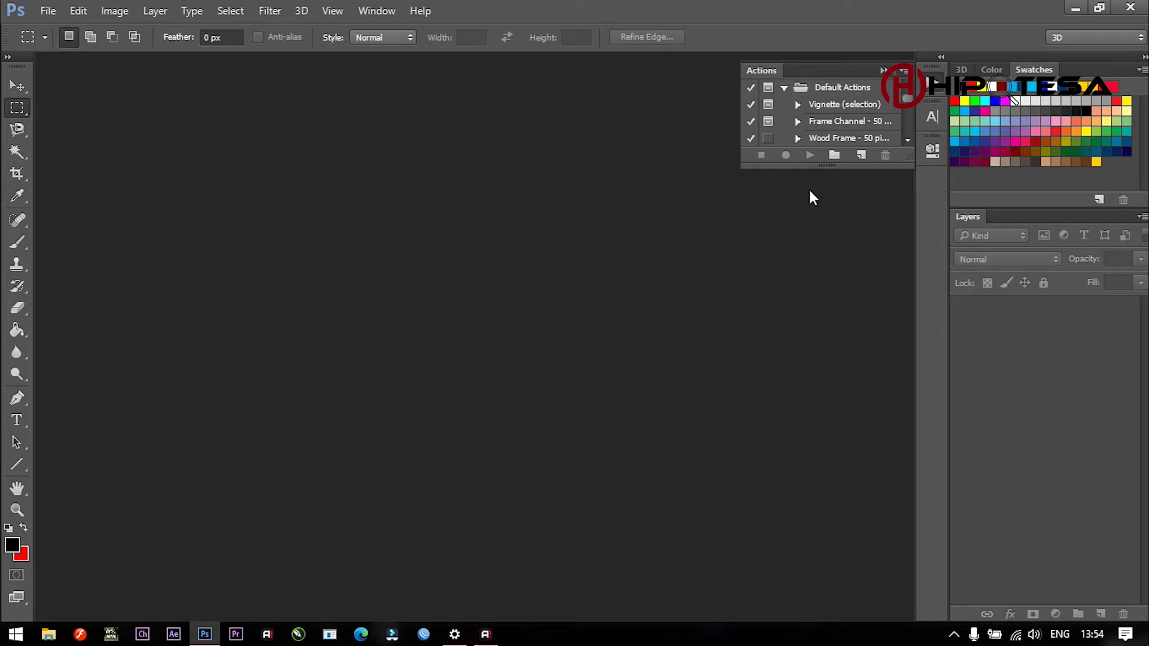
# Step: Close the Actions panel and open 943221.png from the New folder as Layer 0
pyautogui.click(884, 70)
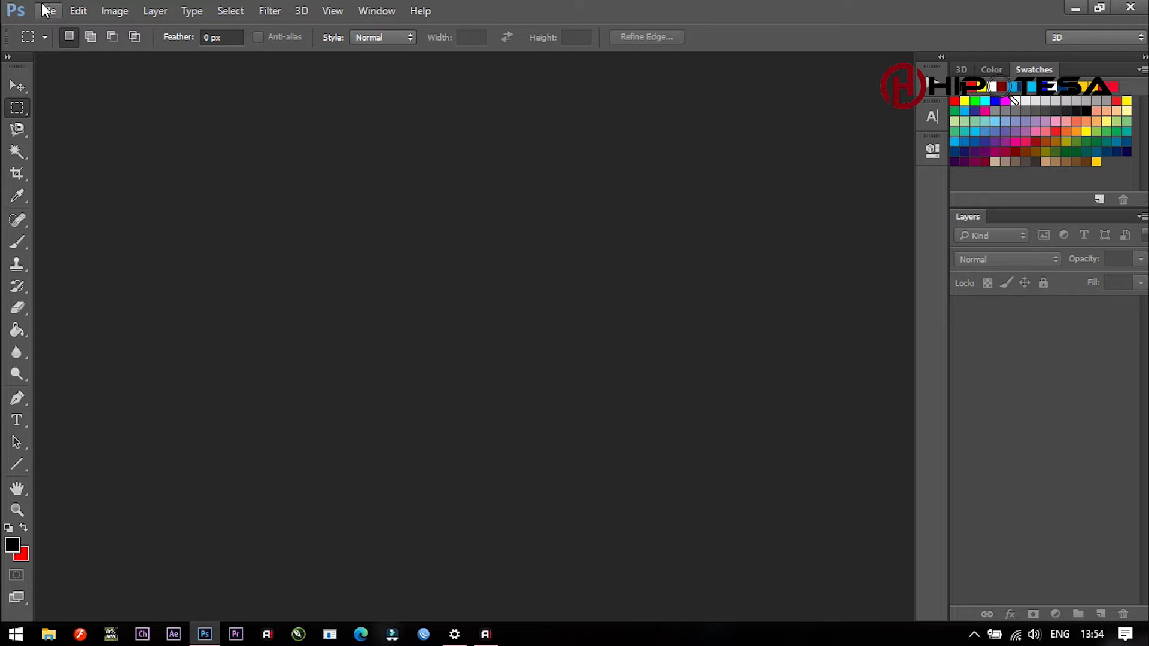
pyautogui.click(113, 11)
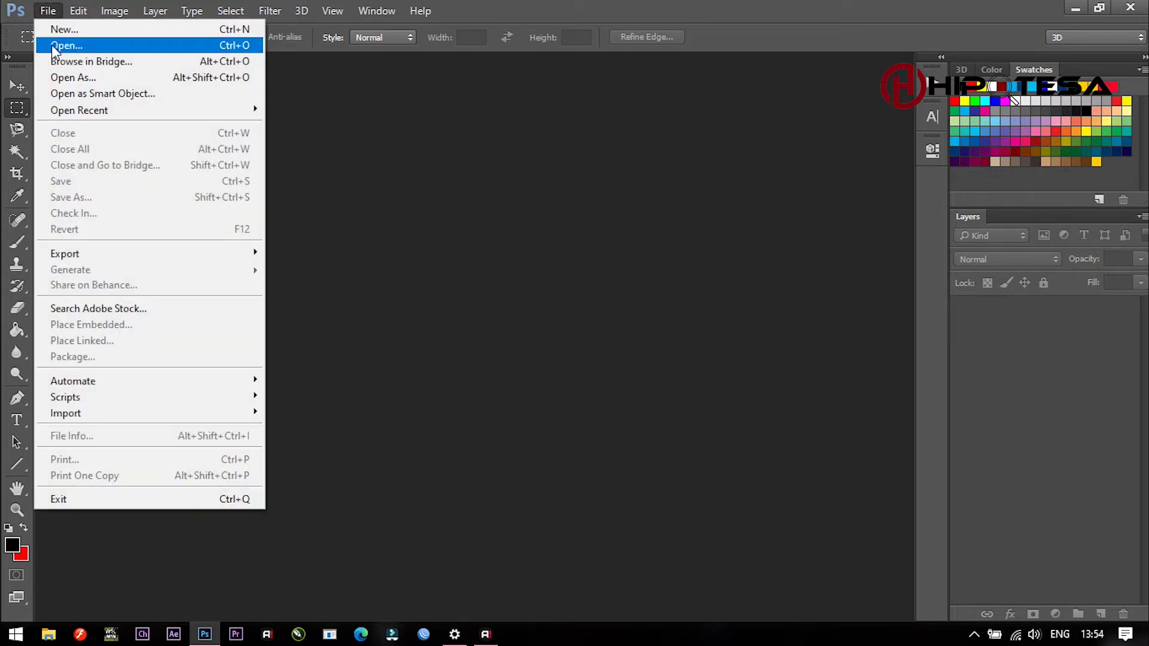
pyautogui.click(56, 43)
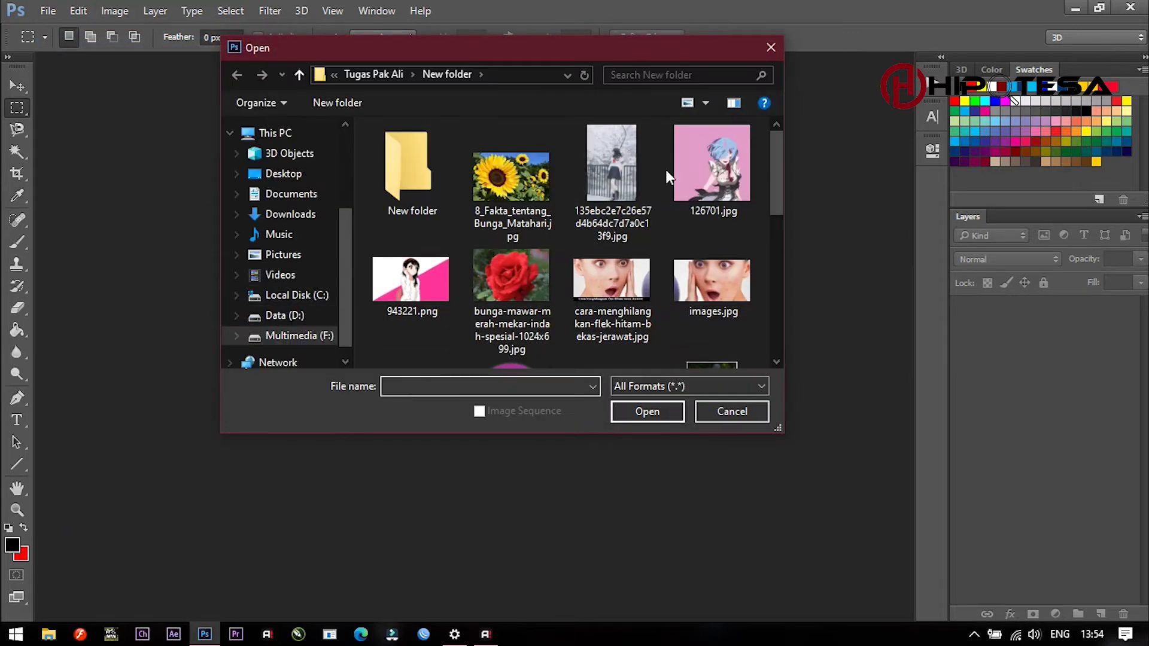
pyautogui.scroll(-2, 640, 227)
pyautogui.scroll(-2, 515, 207)
pyautogui.scroll(2, 515, 207)
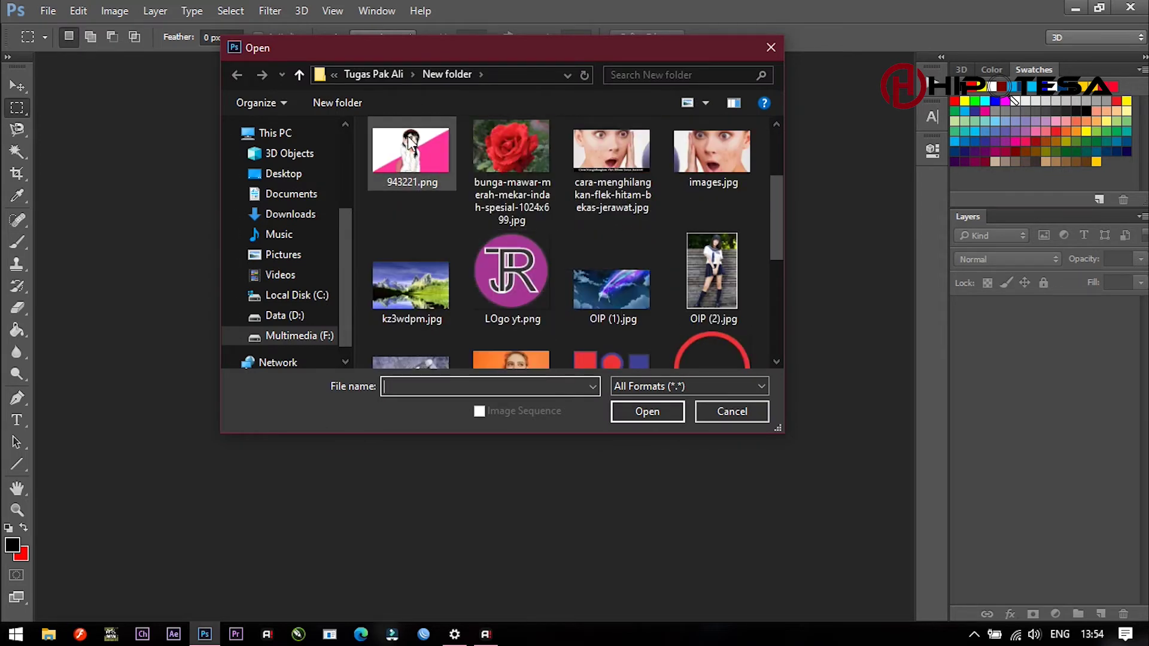
pyautogui.click(396, 147)
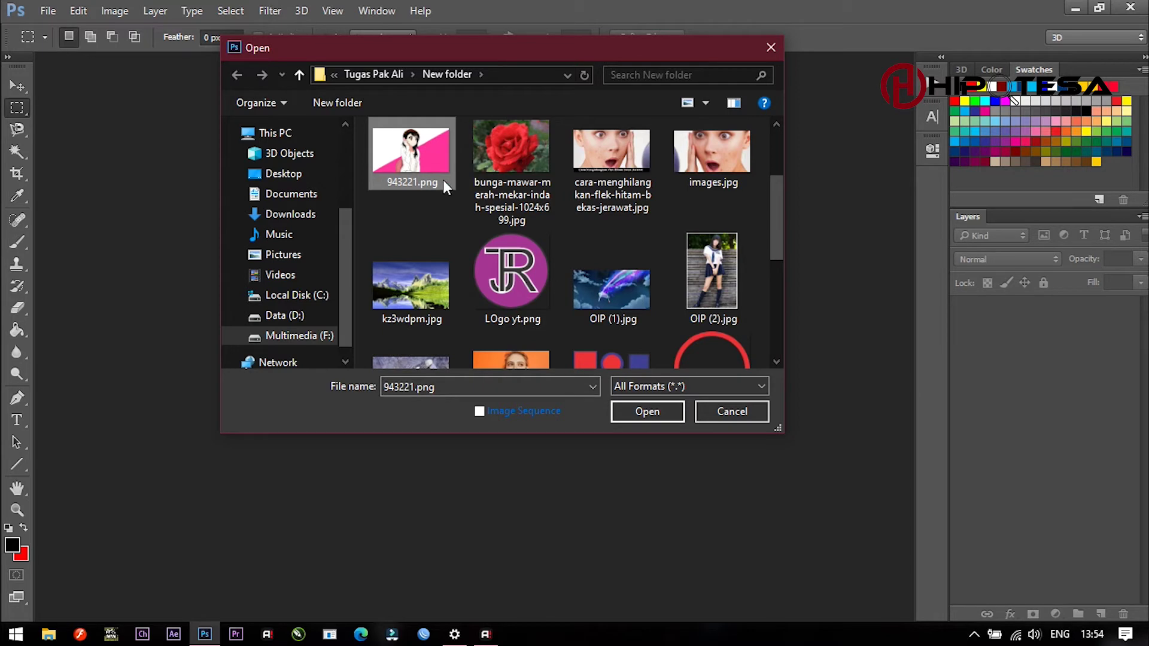
pyautogui.click(648, 413)
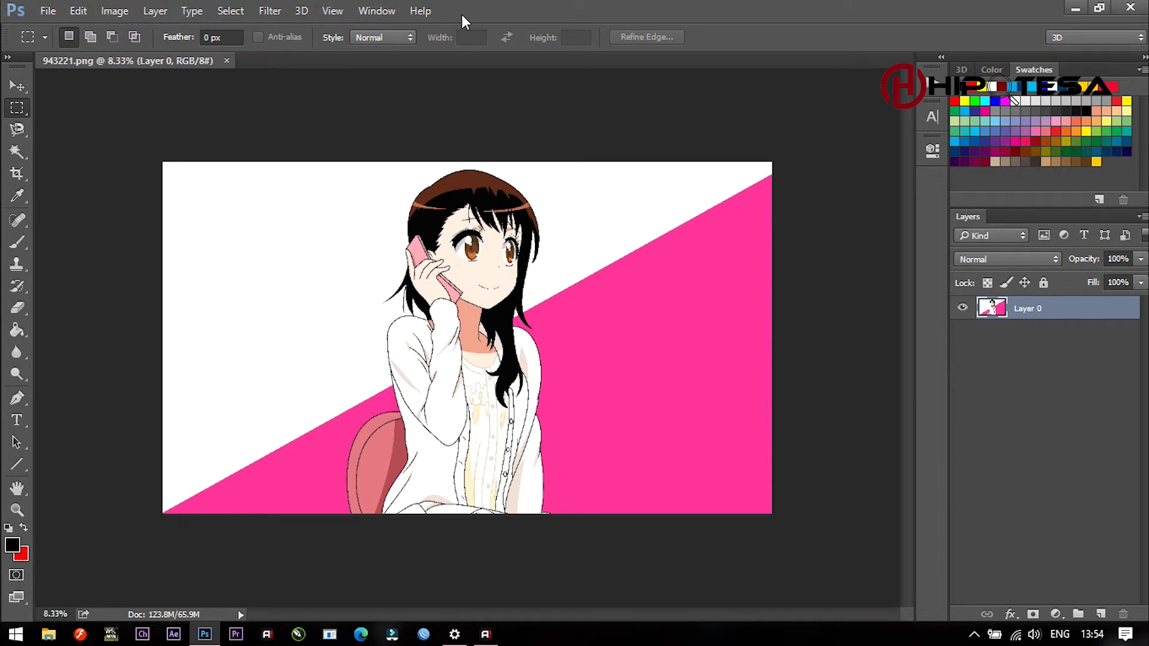
# Step: Open the View menu to show the Screen Mode options
pyautogui.click(343, 16)
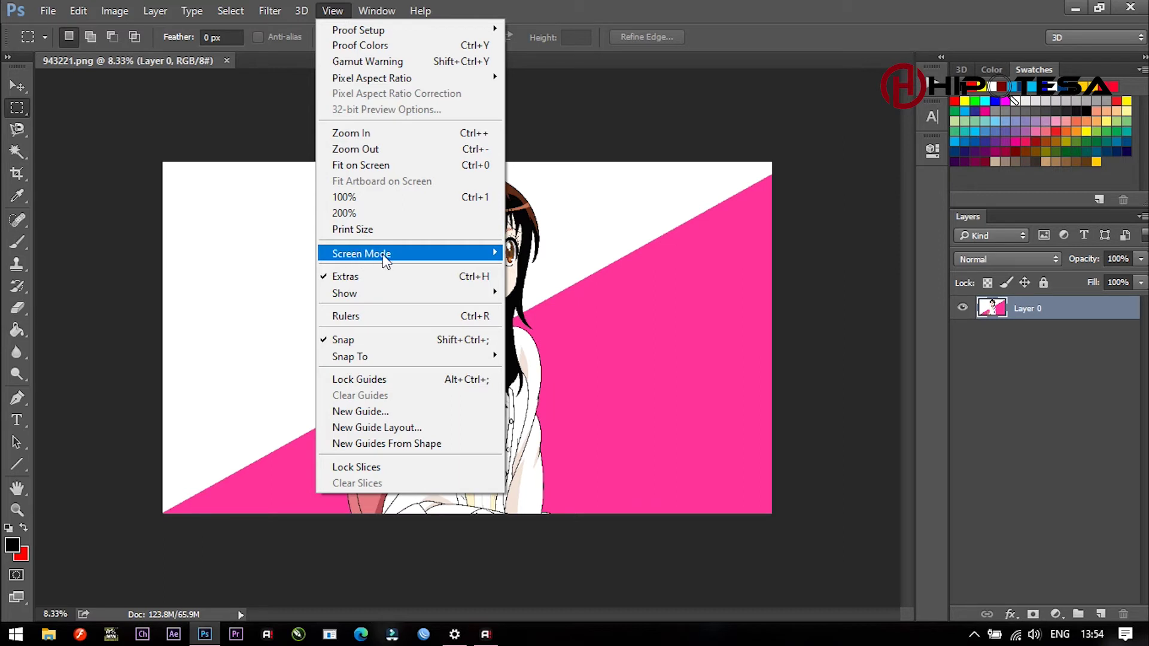
pyautogui.moveTo(361, 254)
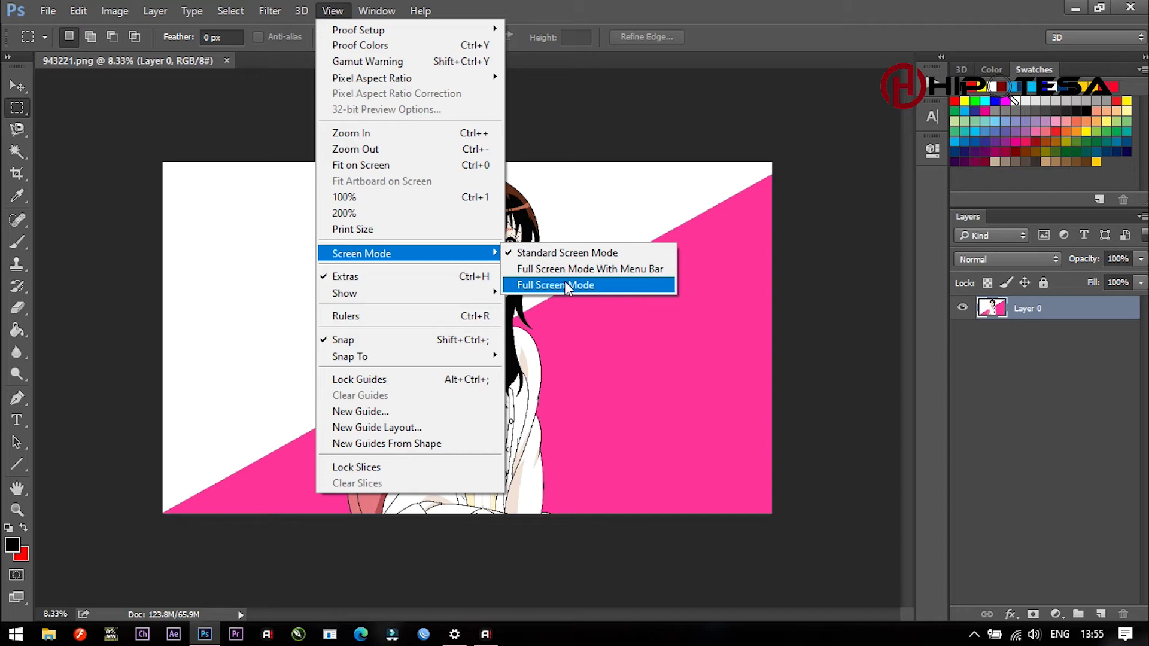
# Step: Show the illustration in Full Screen Mode on black, then return to Standard Screen Mode
pyautogui.click(566, 286)
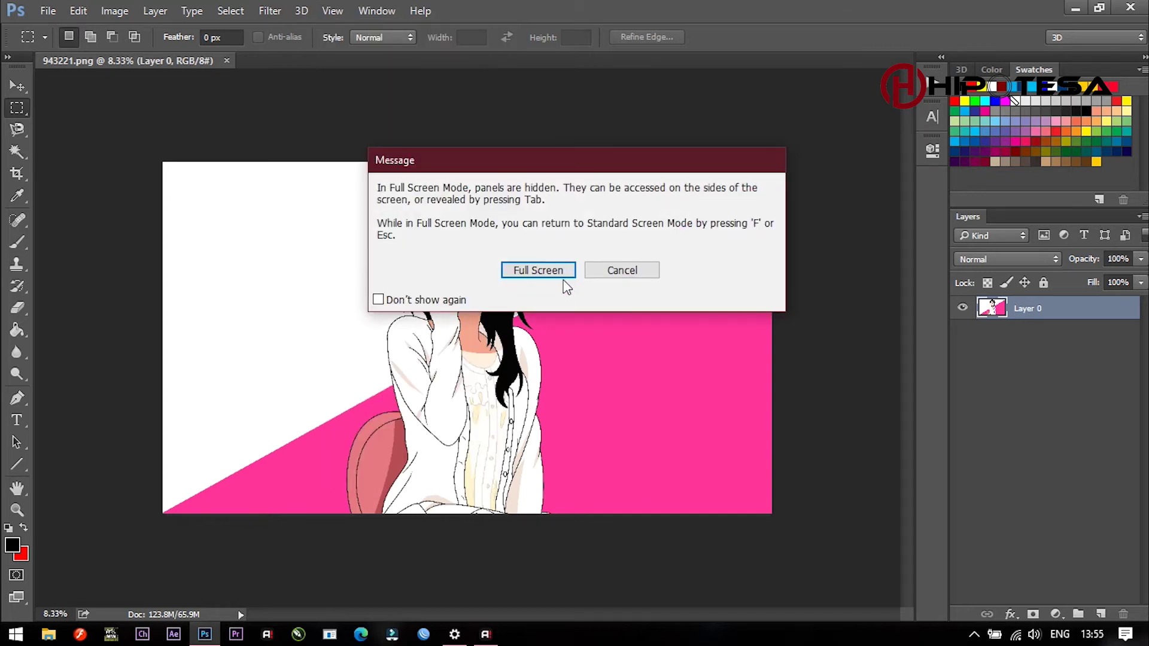
pyautogui.click(561, 272)
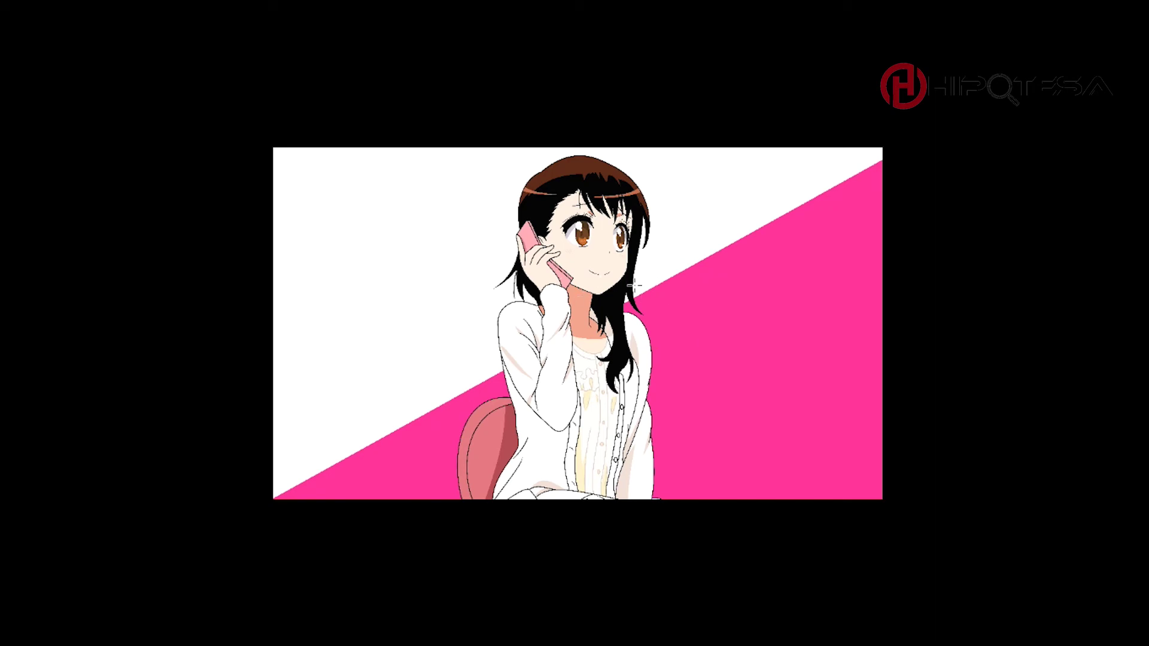
pyautogui.scroll(1, 635, 286)
pyautogui.scroll(-2, 637, 288)
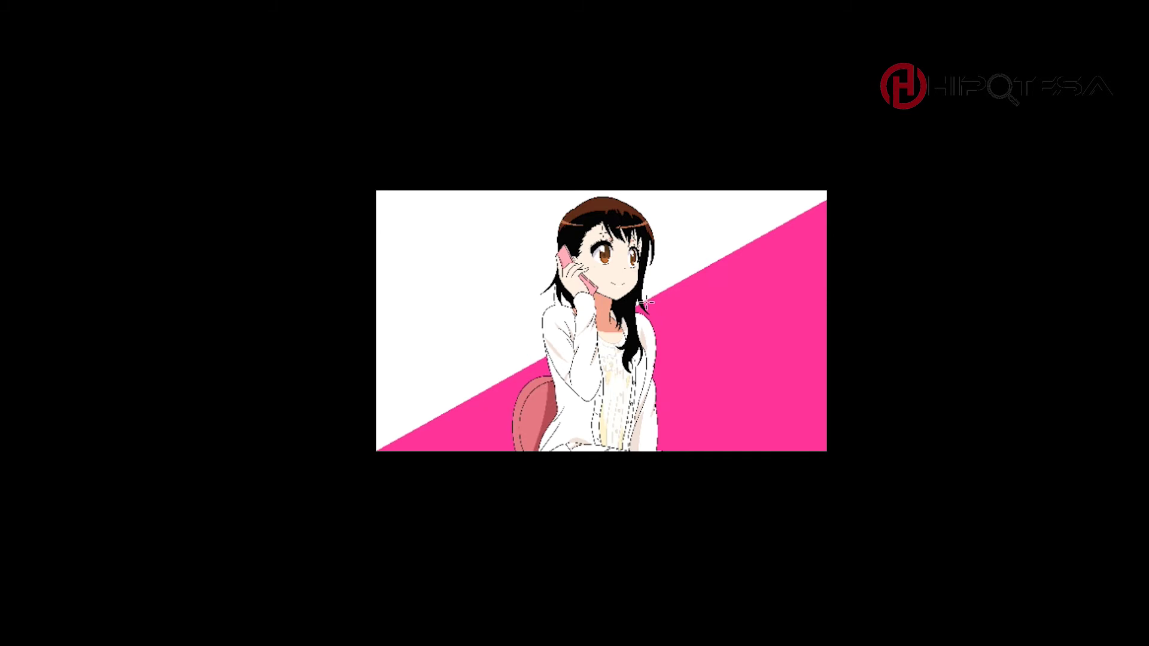
pyautogui.scroll(1, 646, 302)
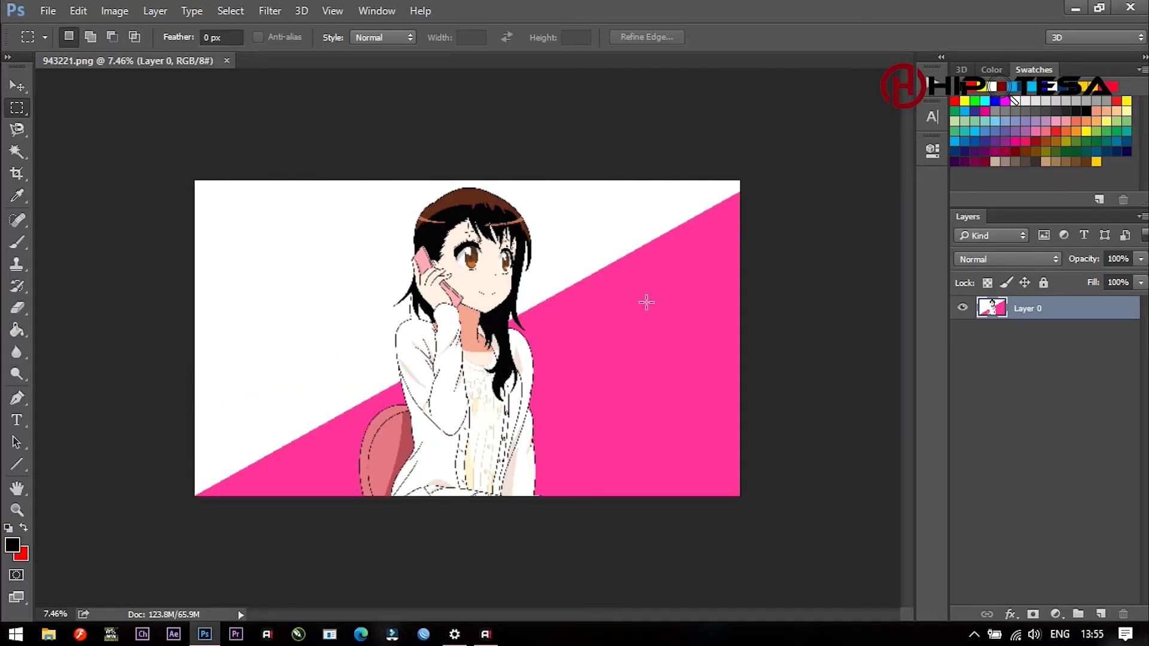
# Step: Switch the view to Full Screen Mode With Menu Bar
pyautogui.click(333, 12)
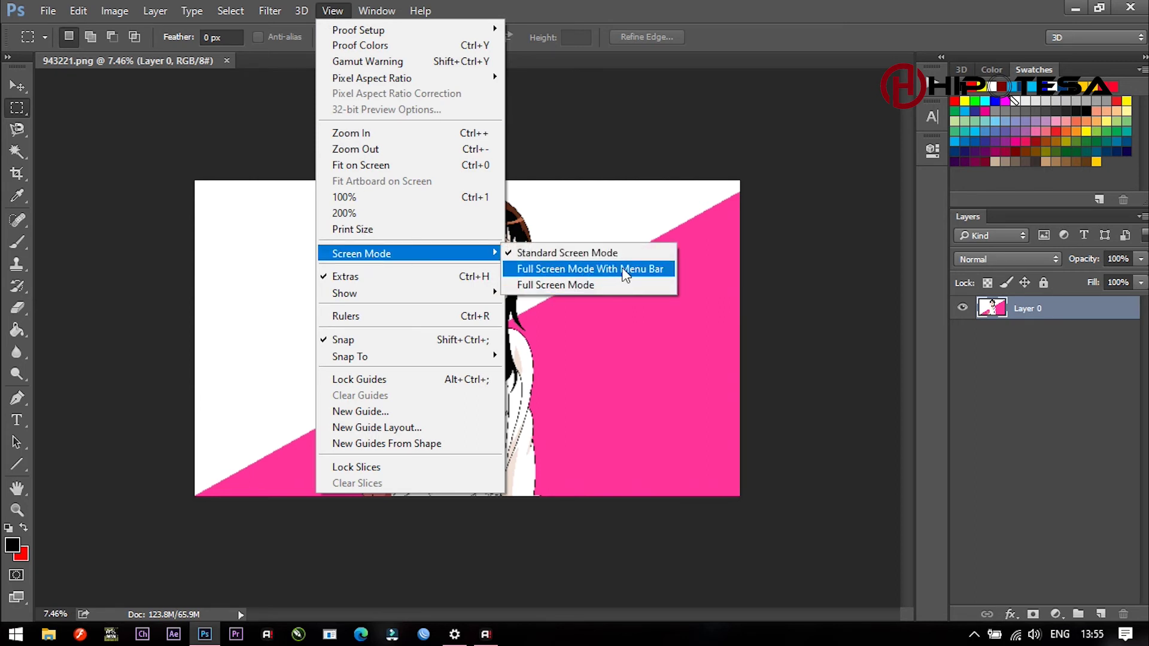
pyautogui.click(653, 274)
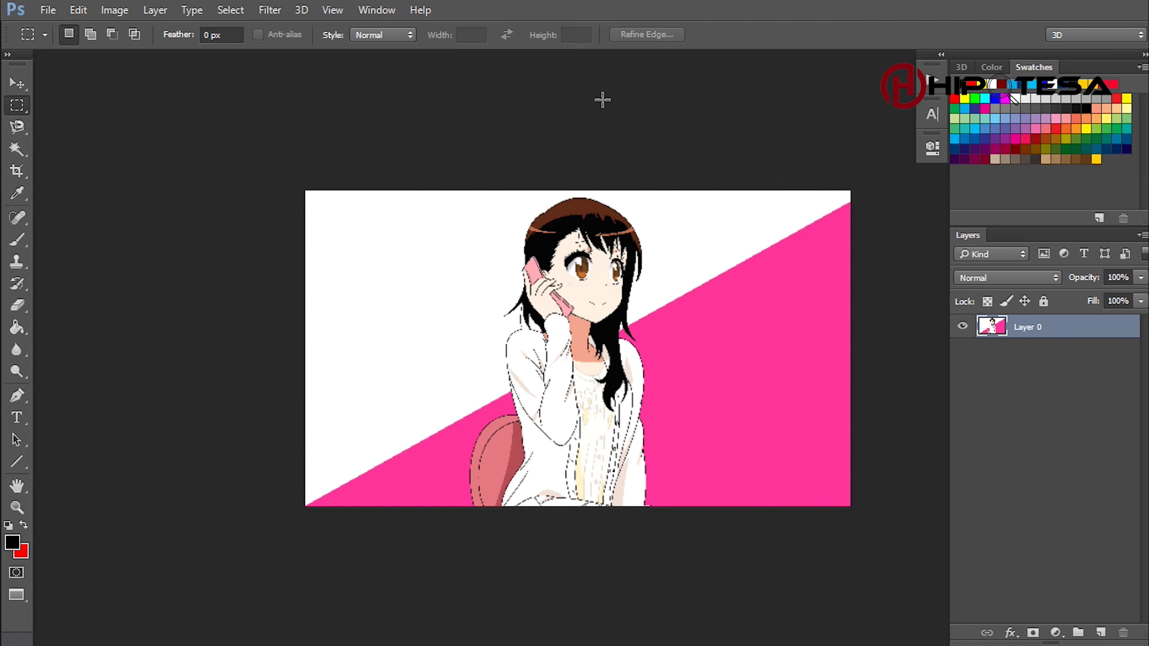
# Step: Cycle screen modes with F four times, ending in black Full Screen Mode
pyautogui.press('f')
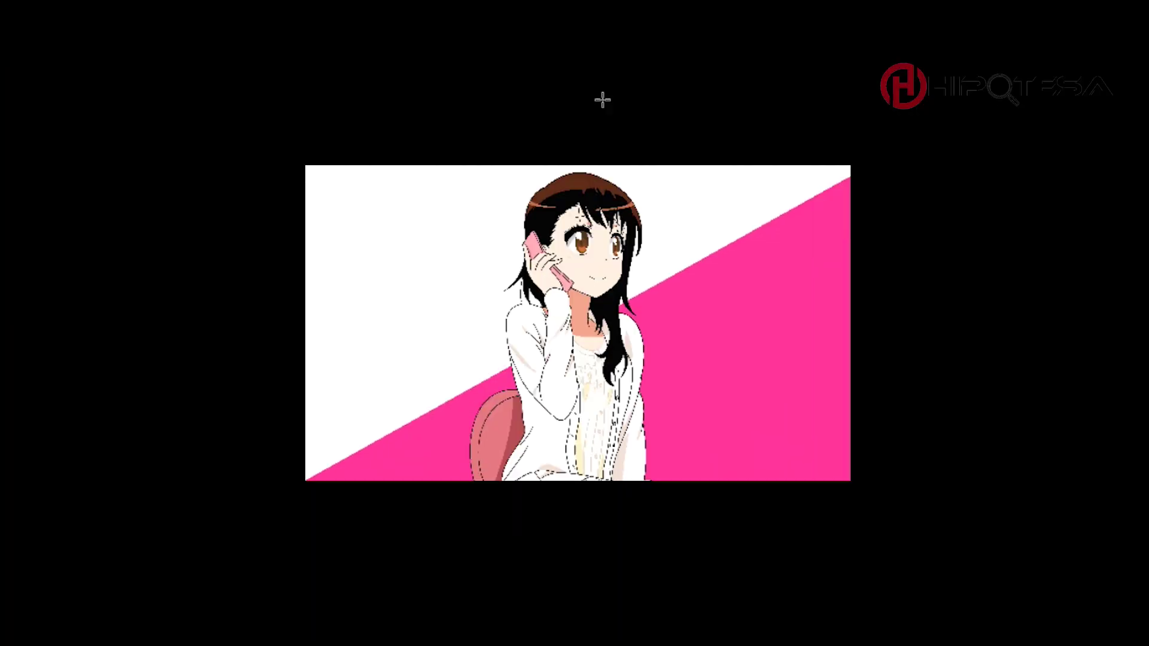
pyautogui.press('f')
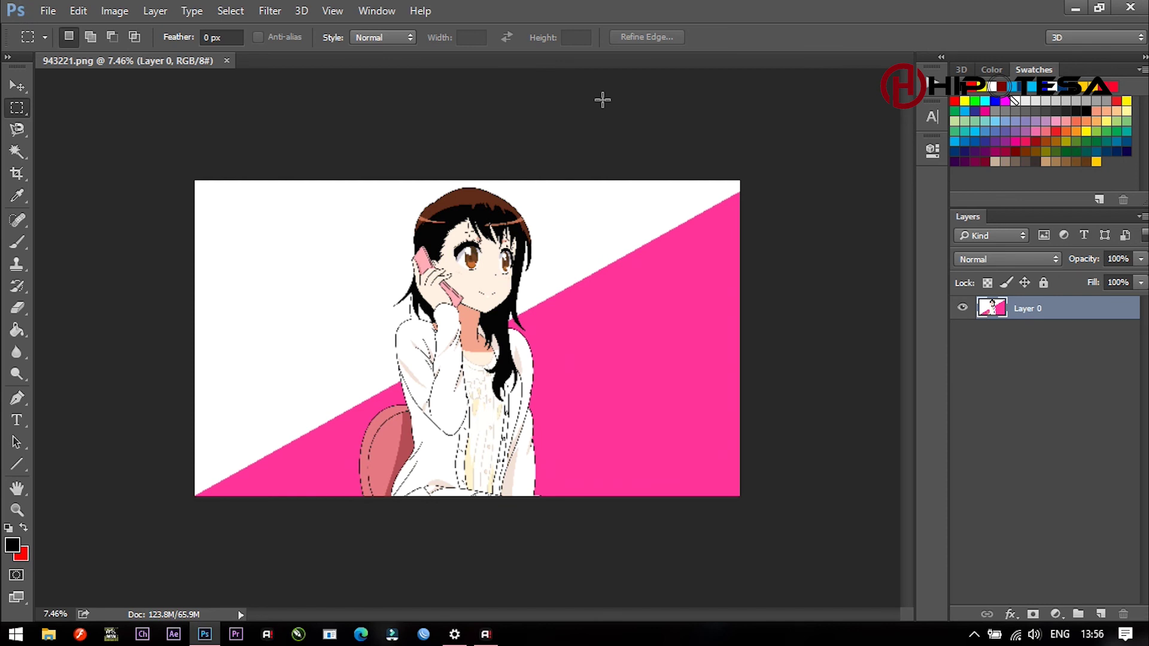
pyautogui.press('f')
pyautogui.press('f')
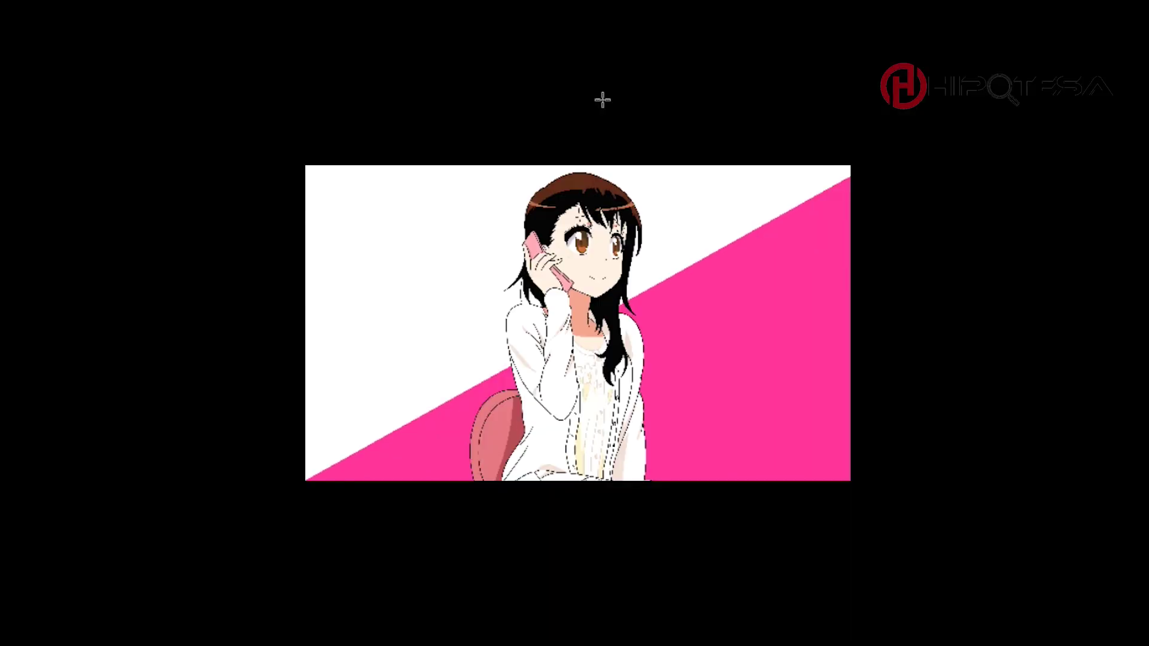
pyautogui.press('f')
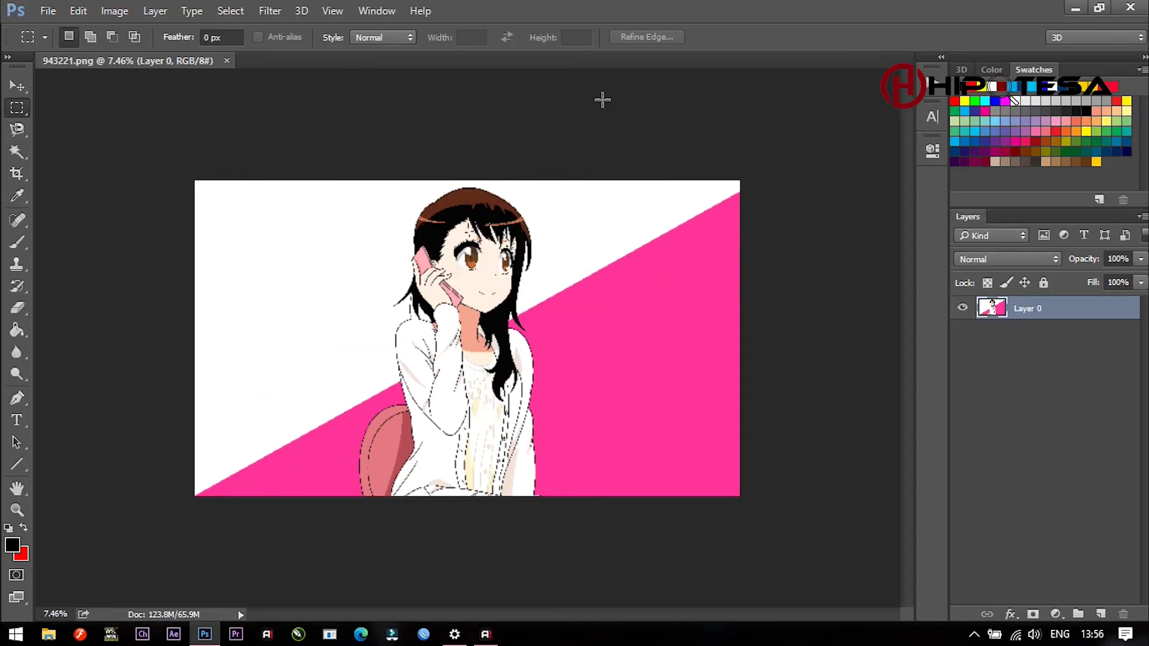